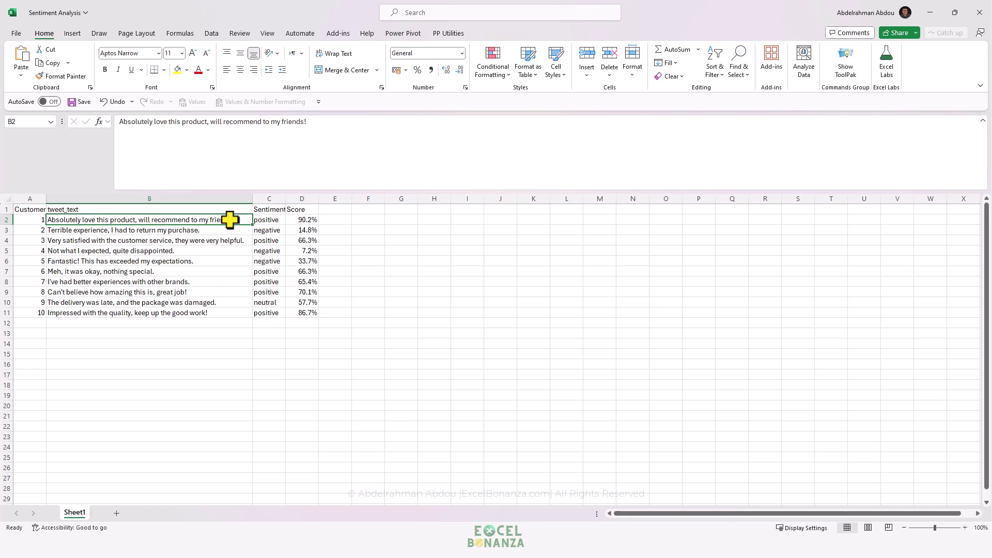
# Autofit column C to its Sentiment header and check the Sentiment and Score results for reviews 1 and 9
pyautogui.click(270, 219)
pyautogui.doubleClick(286, 199)
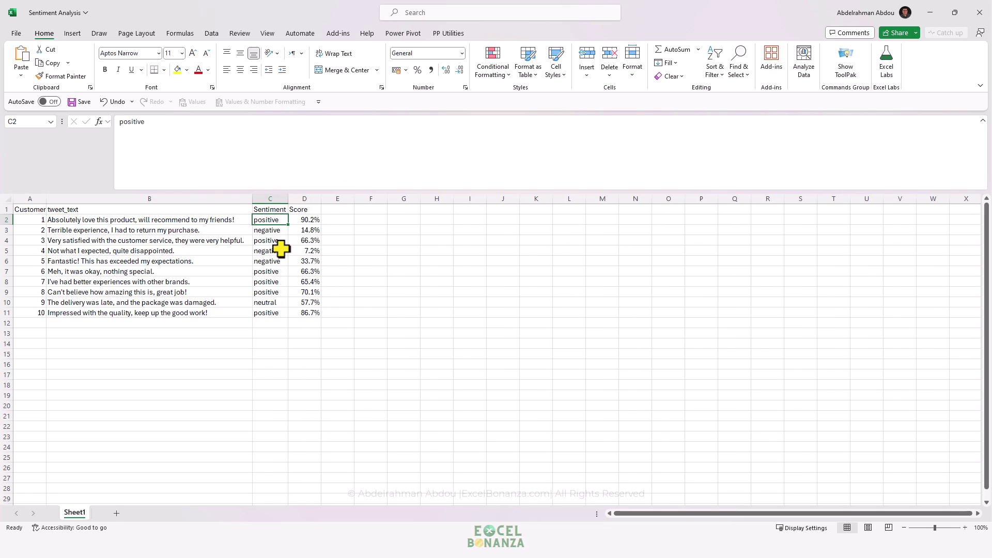
pyautogui.click(305, 219)
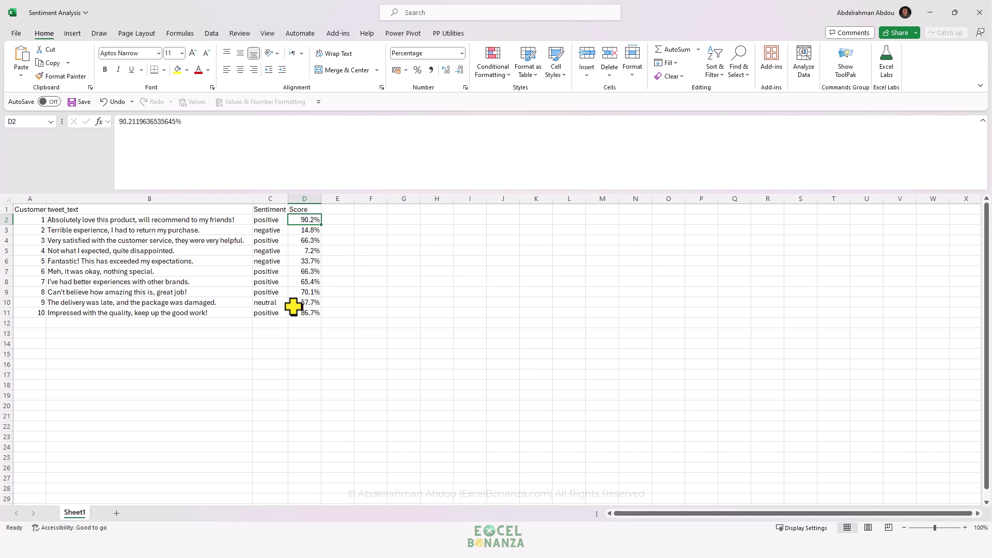
pyautogui.click(259, 303)
pyautogui.click(299, 305)
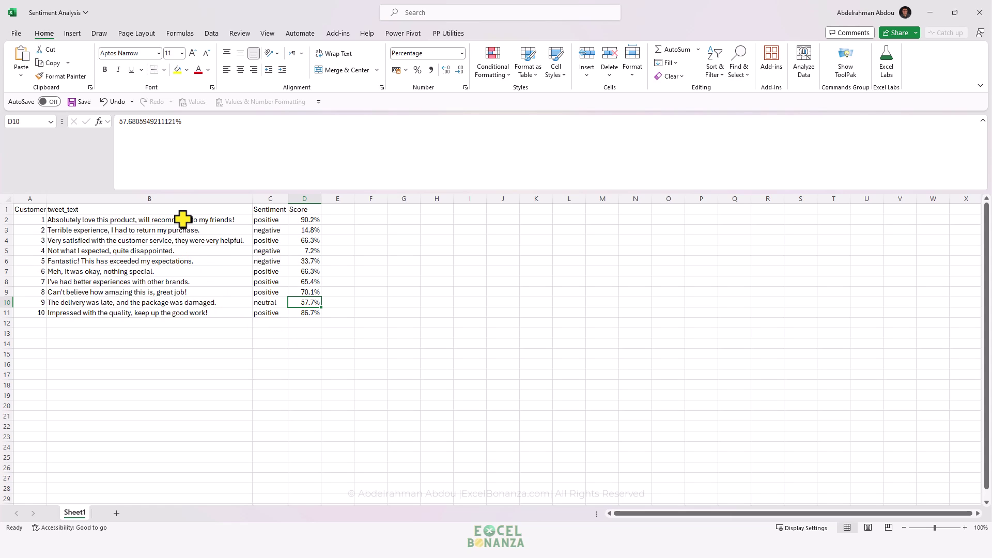
pyautogui.moveTo(182, 220); pyautogui.dragTo(155, 313)
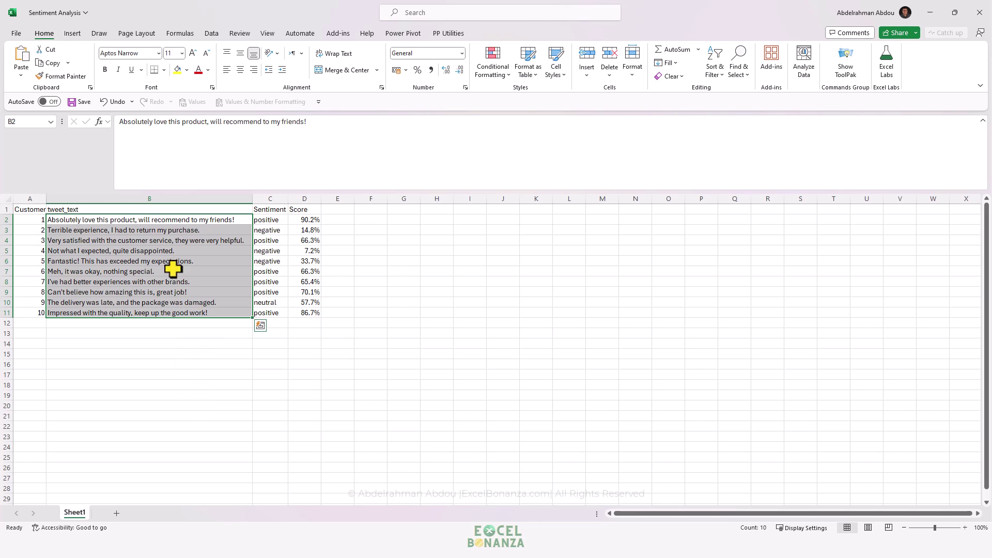
pyautogui.click(155, 241)
# Select the first review in cell B2
pyautogui.click(165, 218)
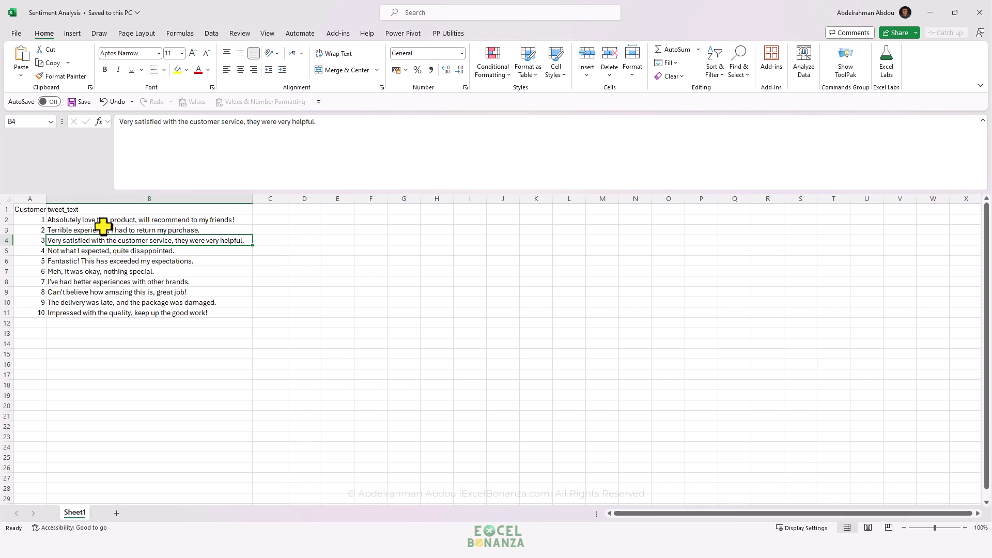
pyautogui.click(124, 222)
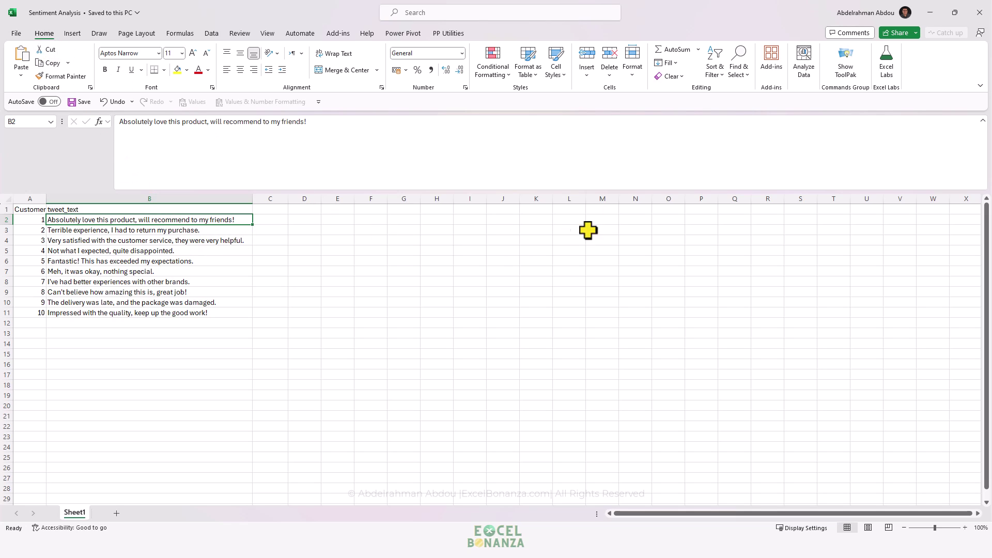
# Search the Office add-ins store for 'azure', then add Azure Machine Learning and accept its license
pyautogui.click(762, 73)
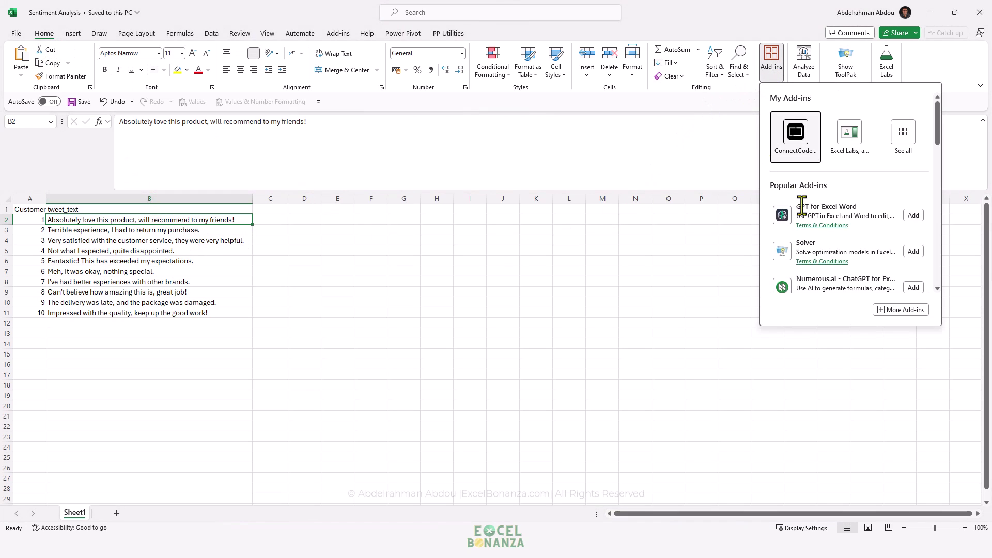
pyautogui.click(898, 310)
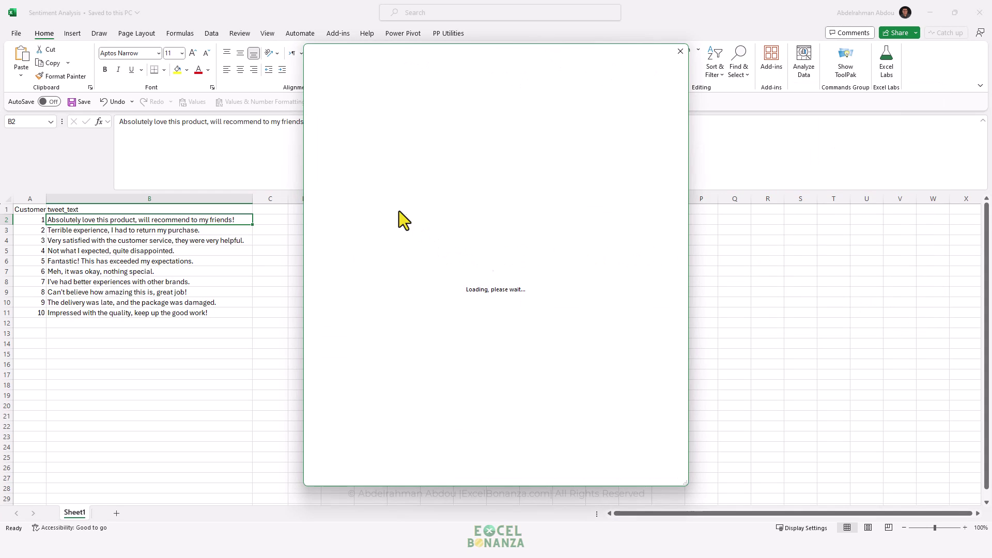
pyautogui.click(353, 124)
pyautogui.write('az')
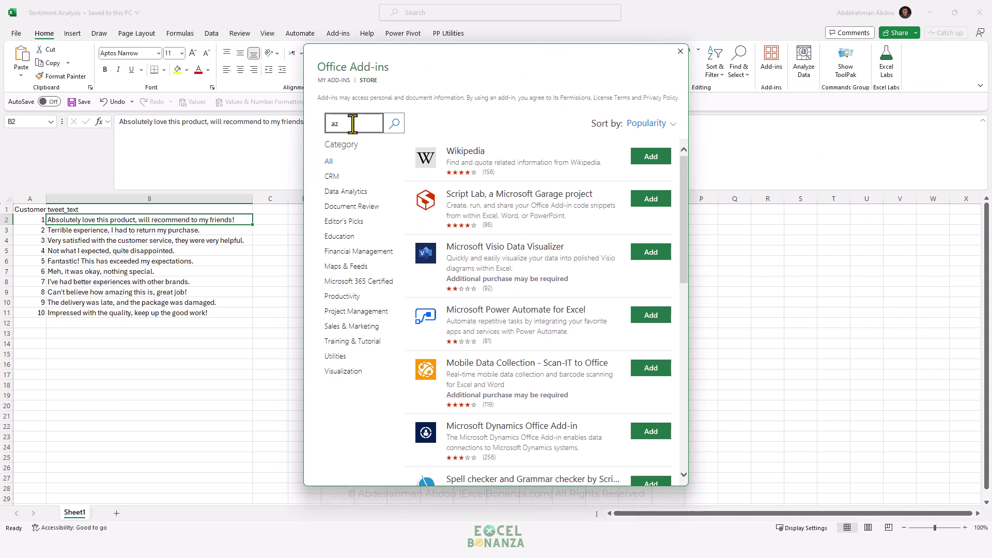
pyautogui.write('ure')
pyautogui.press('Return')
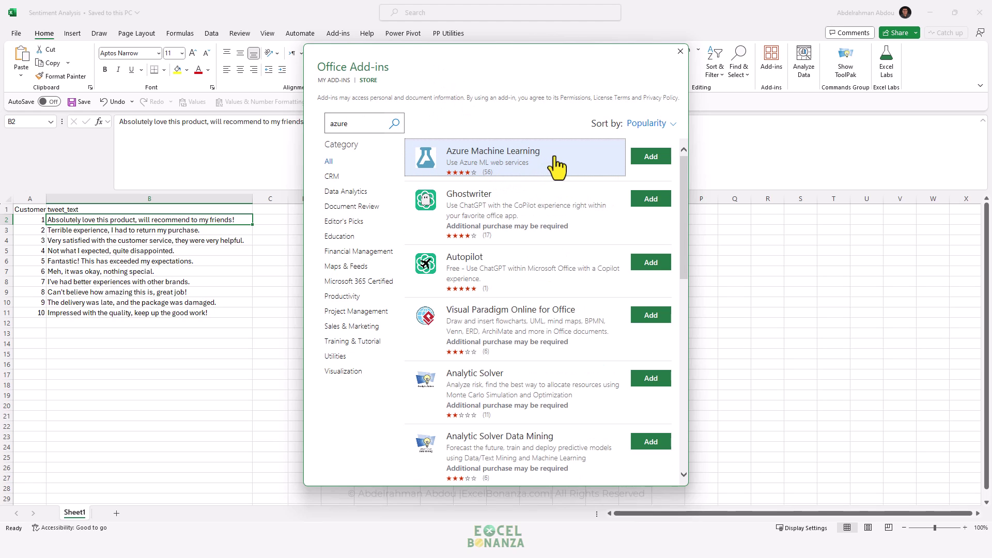
pyautogui.click(641, 157)
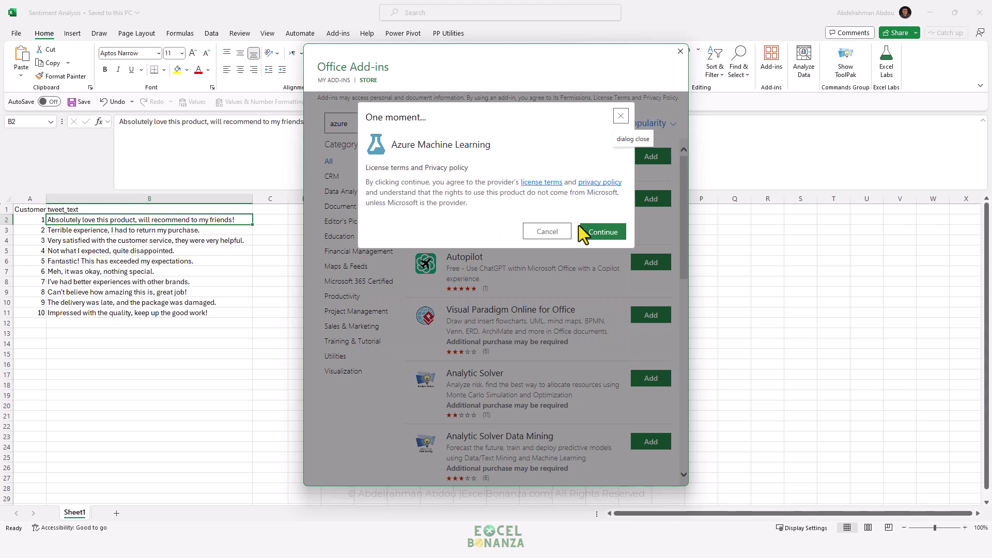
pyautogui.click(602, 233)
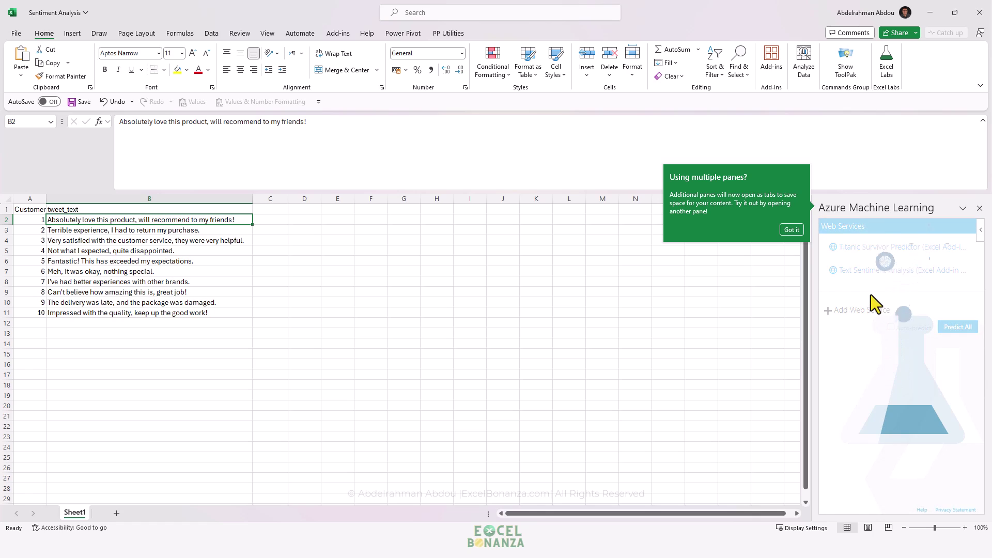
# Dismiss the panes tip and open the Text Sentiment Analysis service, selecting its input range
pyautogui.click(794, 230)
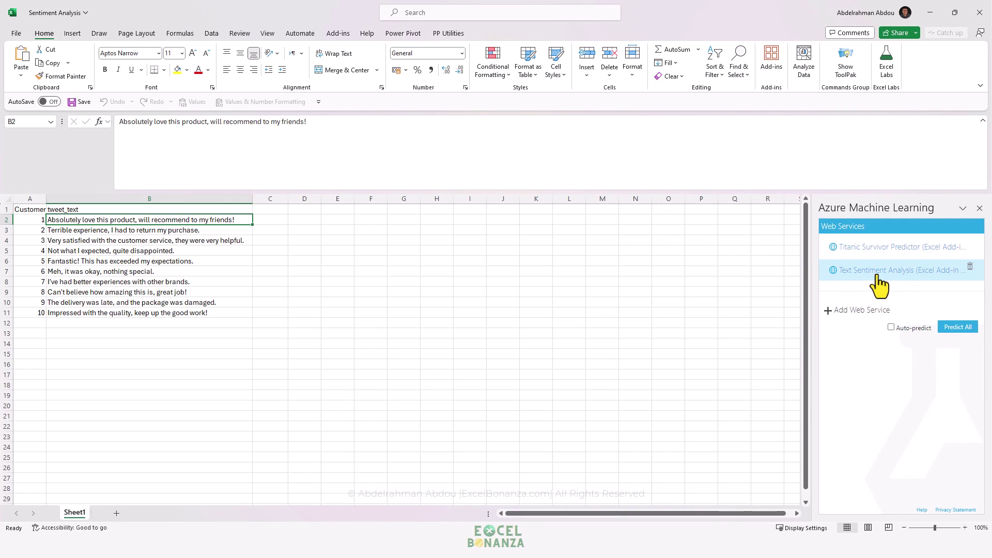
pyautogui.click(878, 276)
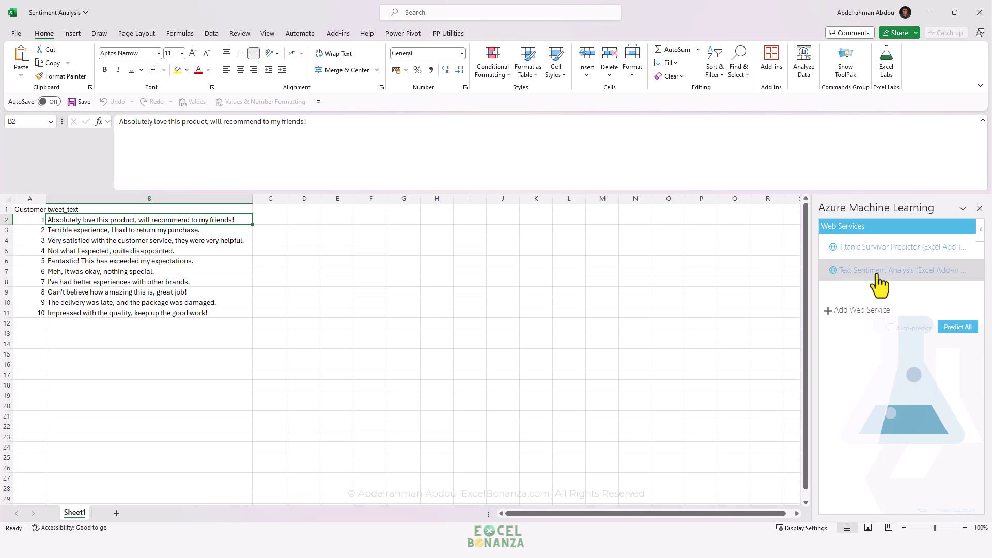
pyautogui.moveTo(924, 298); pyautogui.dragTo(833, 305)
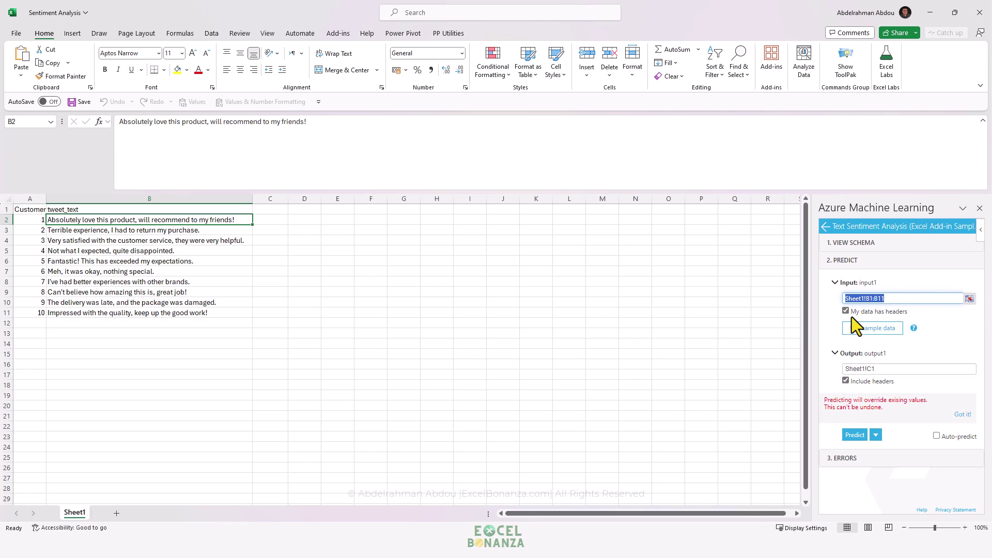
pyautogui.click(970, 300)
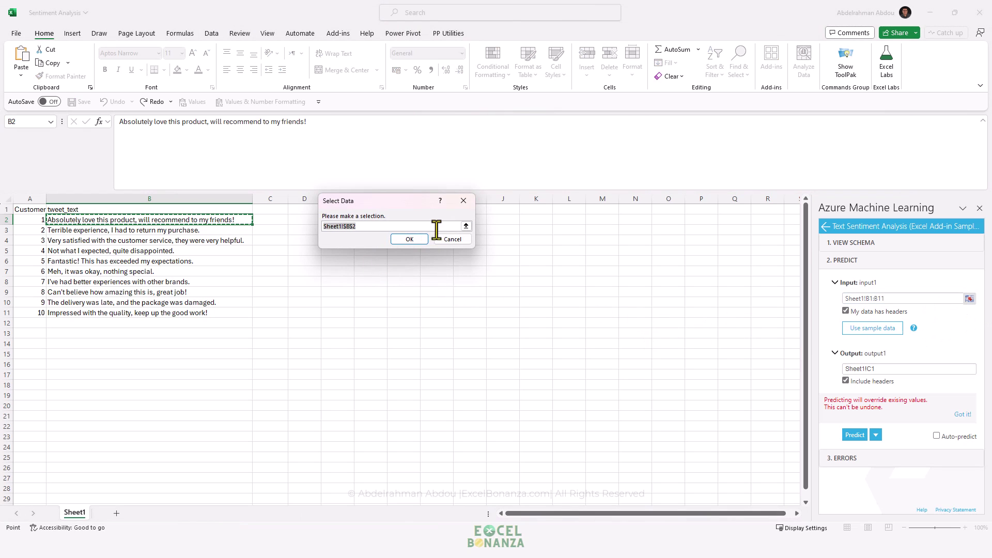
pyautogui.moveTo(133, 211); pyautogui.dragTo(123, 314)
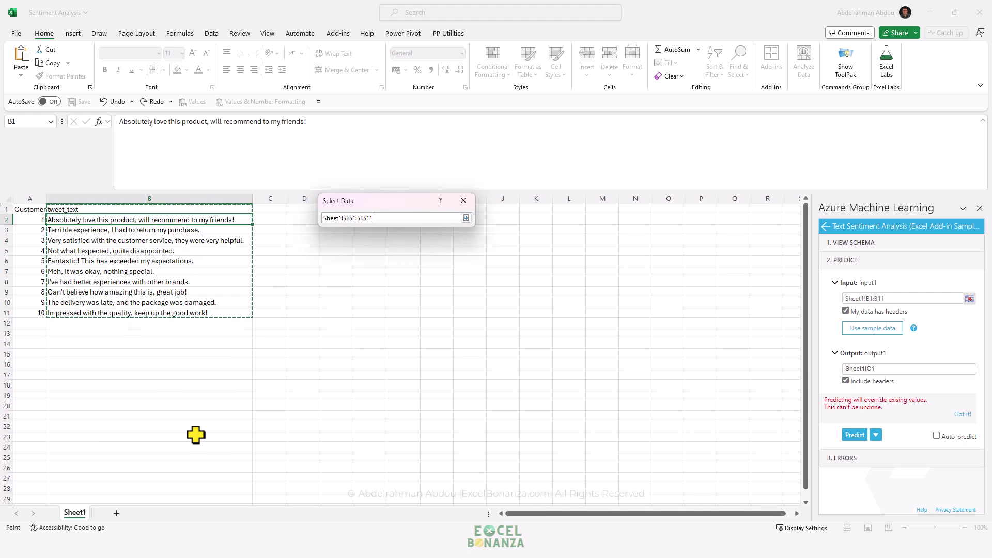
pyautogui.click(467, 218)
pyautogui.click(409, 239)
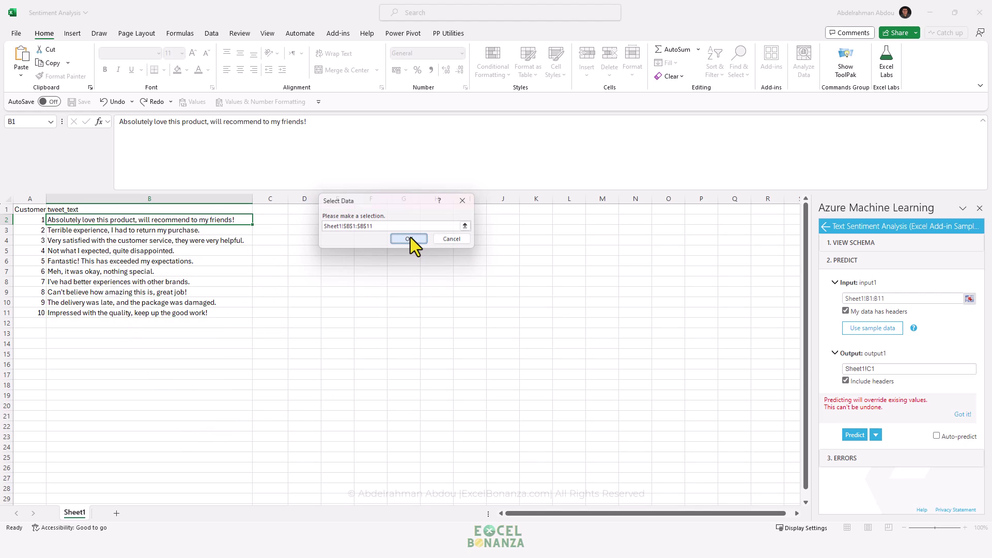
pyautogui.click(877, 369)
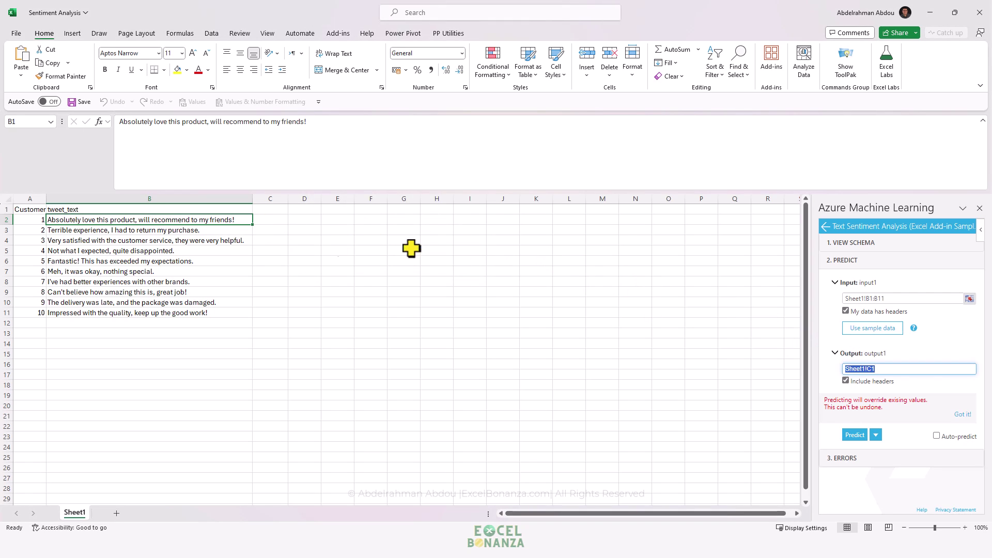
pyautogui.click(146, 211)
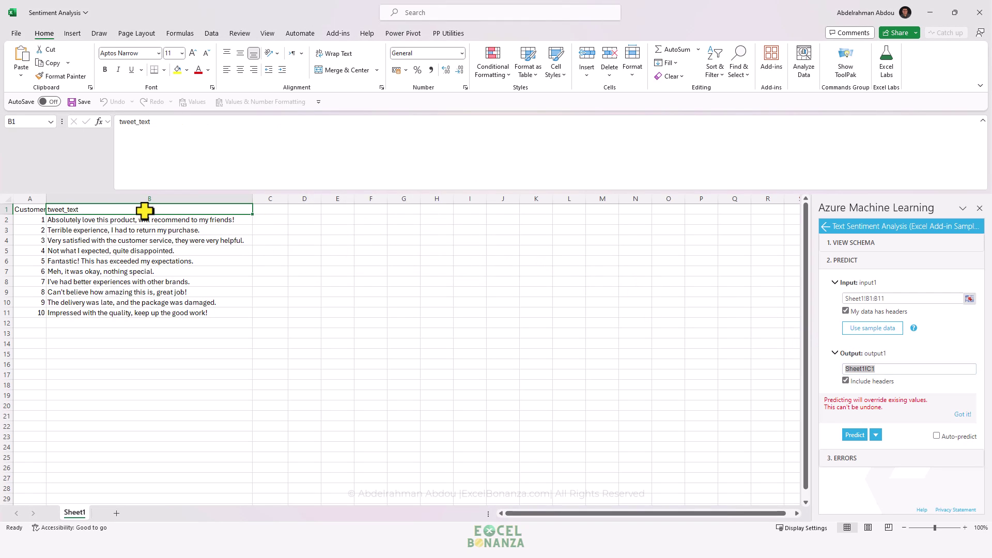
# Autofit column A for Customer ID and rename header B1 to 'Customer Reviews'
pyautogui.doubleClick(46, 197)
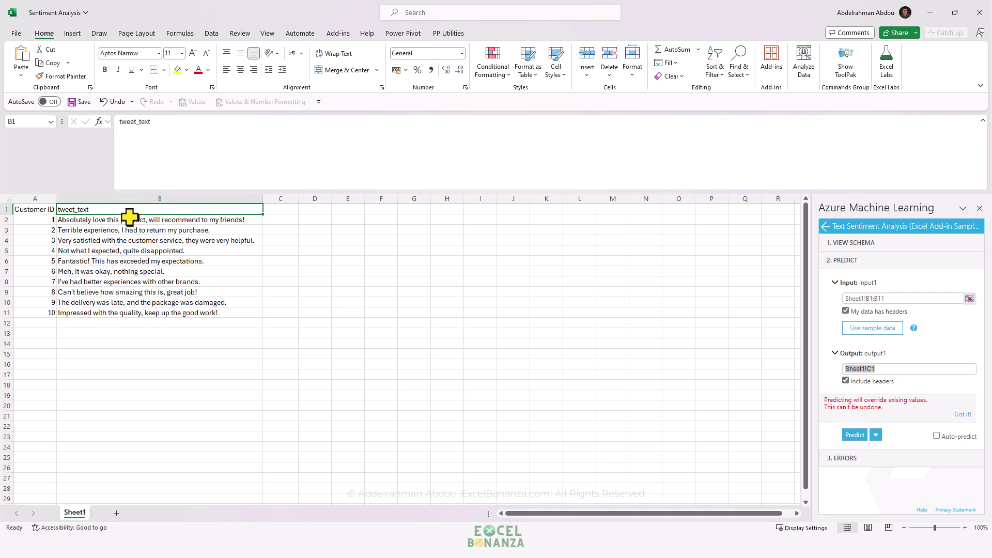
pyautogui.press('BackSpace')
pyautogui.press('capslock')
pyautogui.write('C')
pyautogui.press('capslock')
pyautogui.write('u')
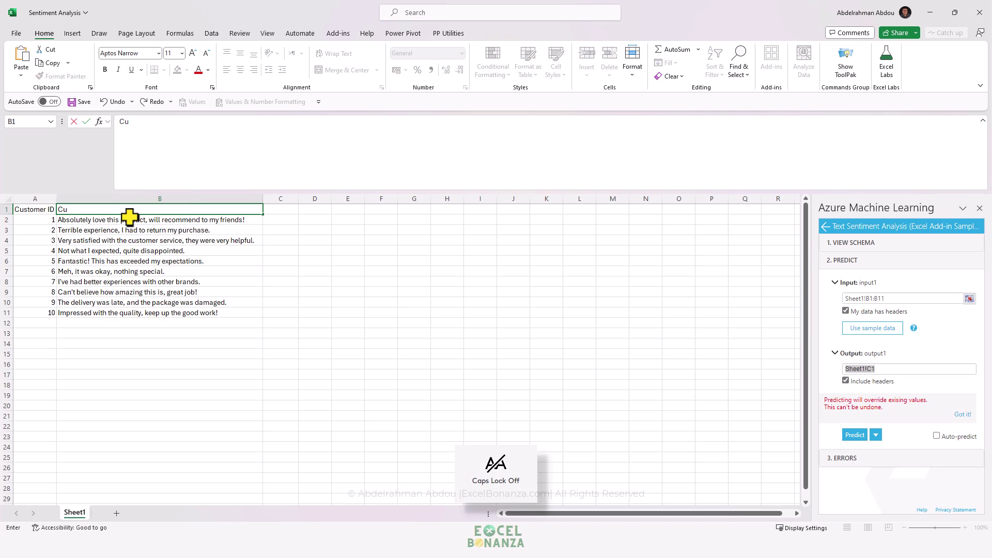
pyautogui.write('stomer Reviews')
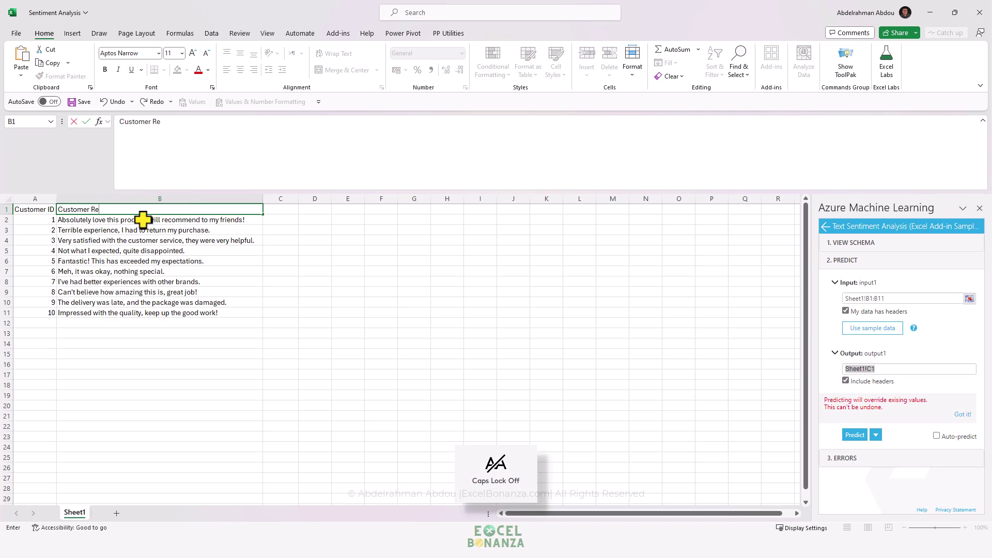
pyautogui.press('Return')
pyautogui.click(847, 368)
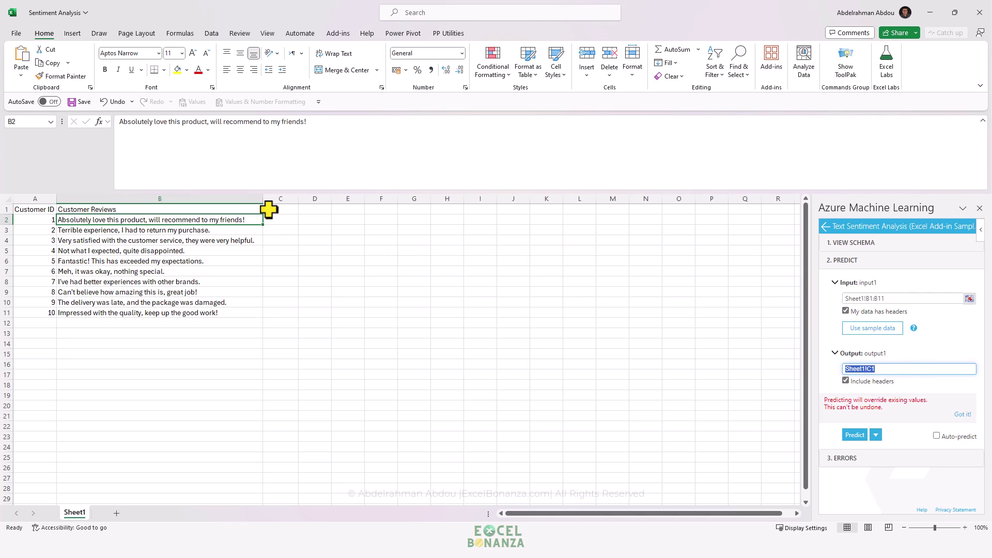
# Run Predict, which fails on the column-name schema check, then restore B1 to 'tweet_text'
pyautogui.click(886, 369)
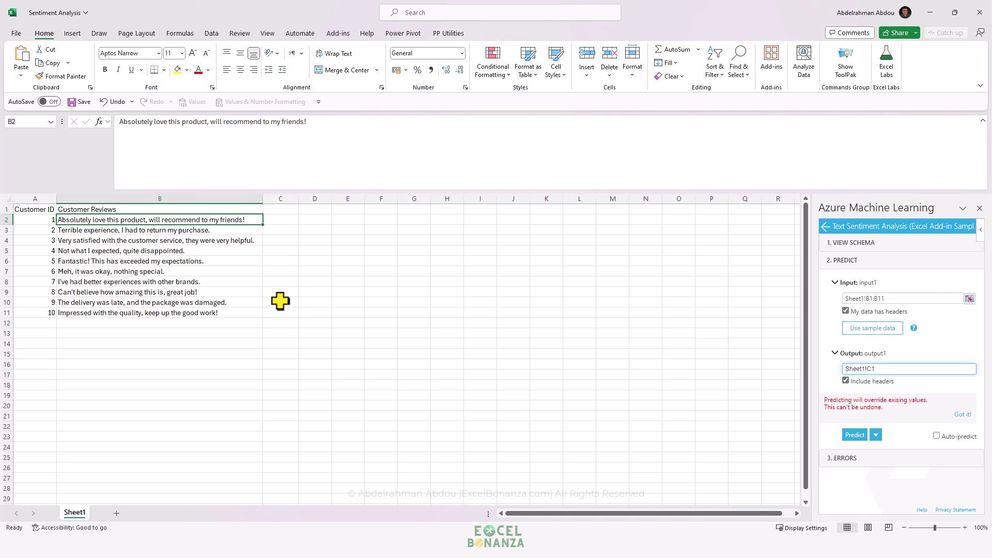
pyautogui.click(856, 436)
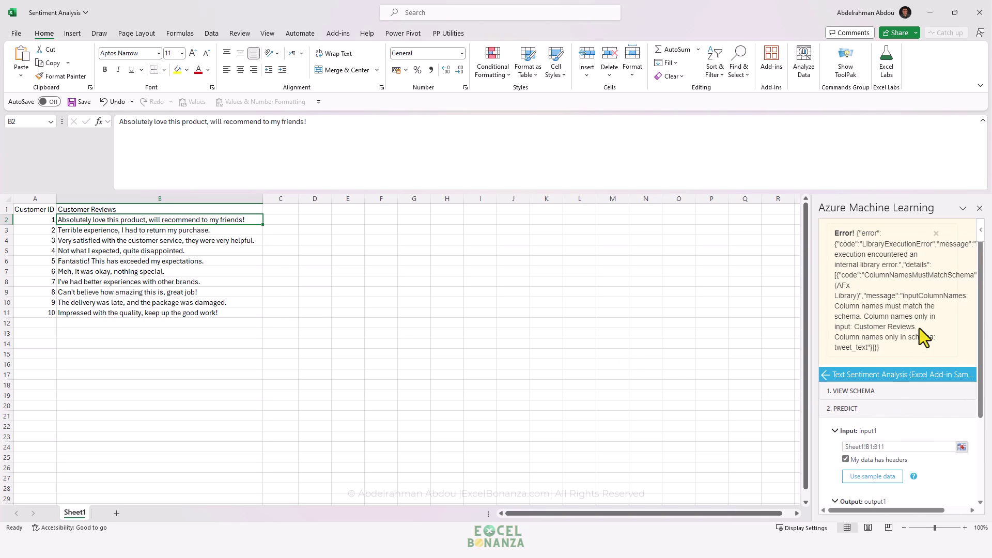
pyautogui.click(122, 209)
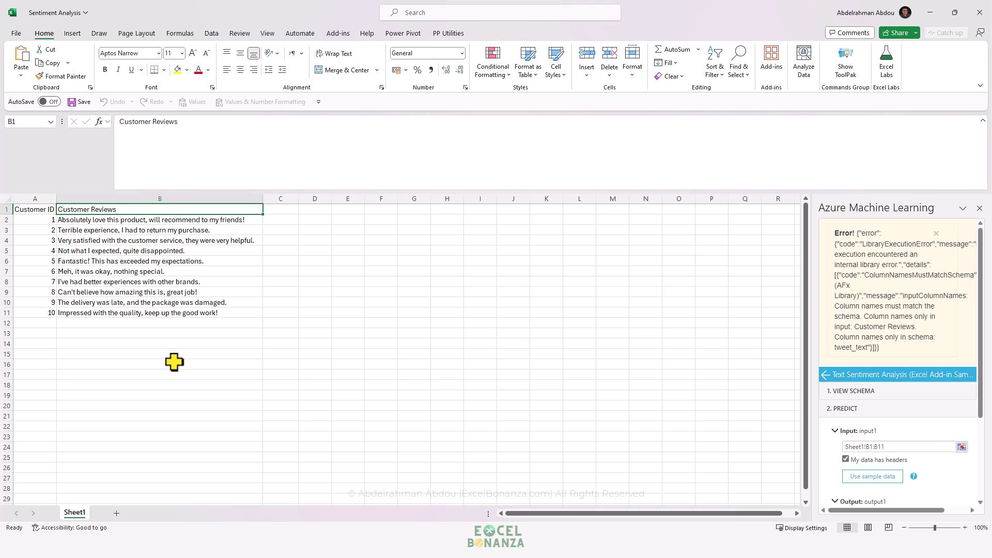
pyautogui.write('tweet_text')
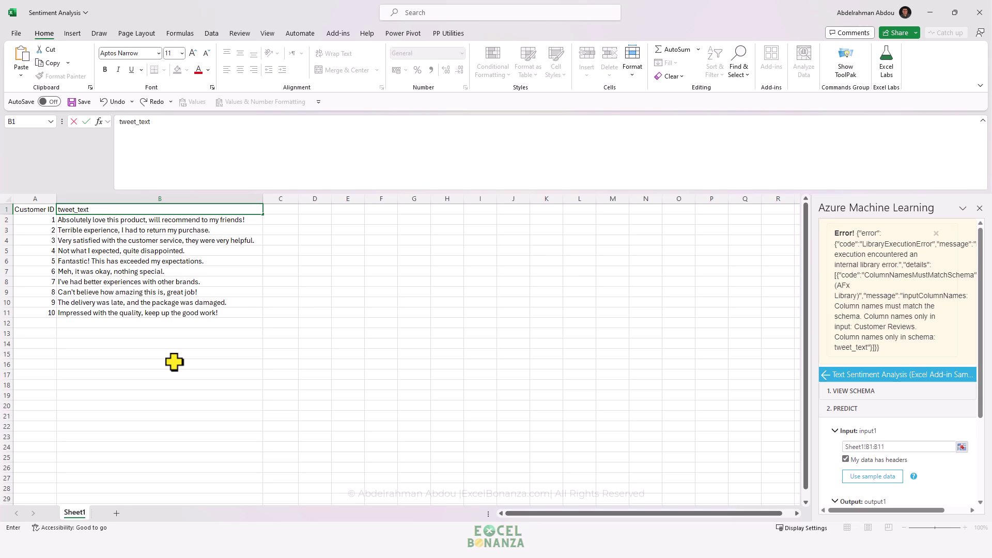
pyautogui.press('Return')
# Rerun Predict into Sheet1!C1 and check review 2's sentiment and review 3's full text
pyautogui.scroll(-3, 886, 436)
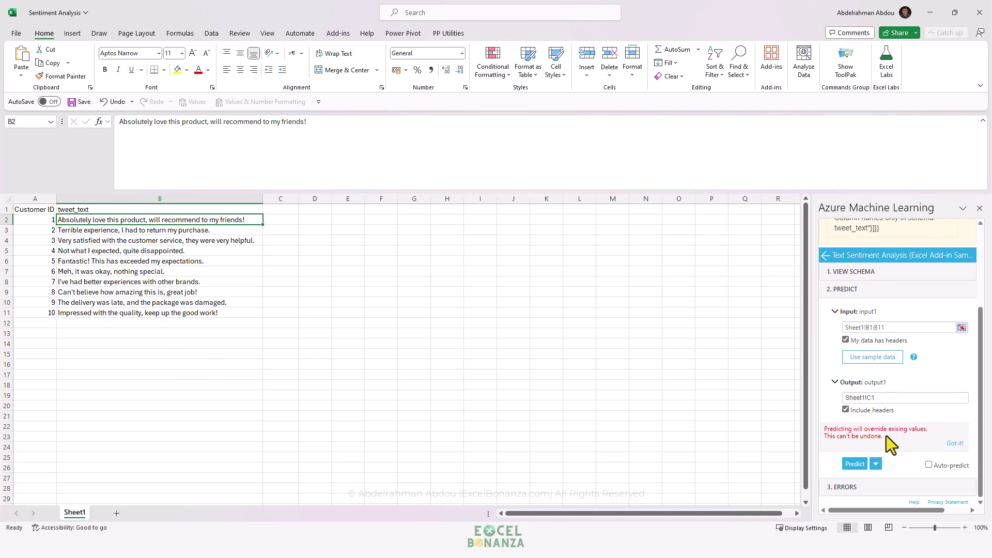
pyautogui.click(855, 464)
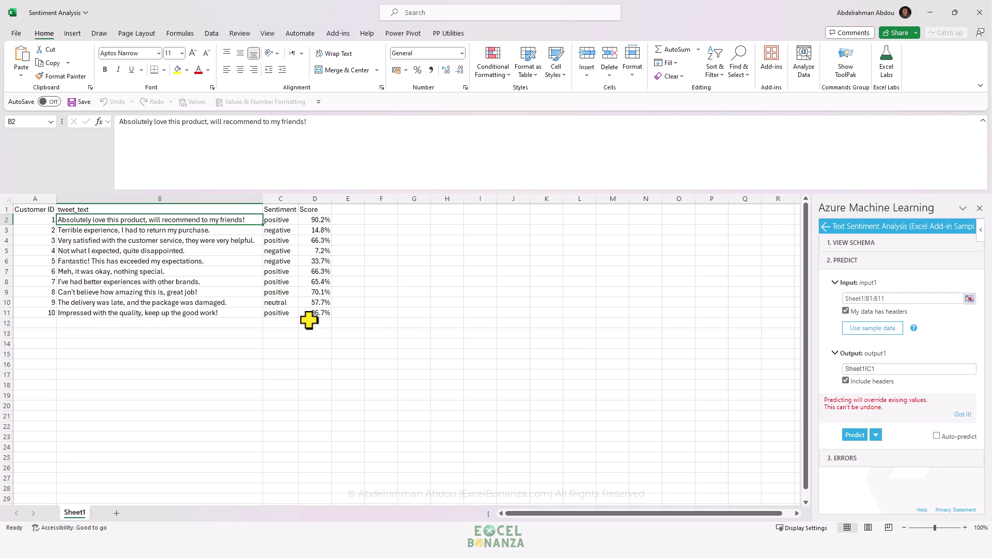
pyautogui.click(279, 231)
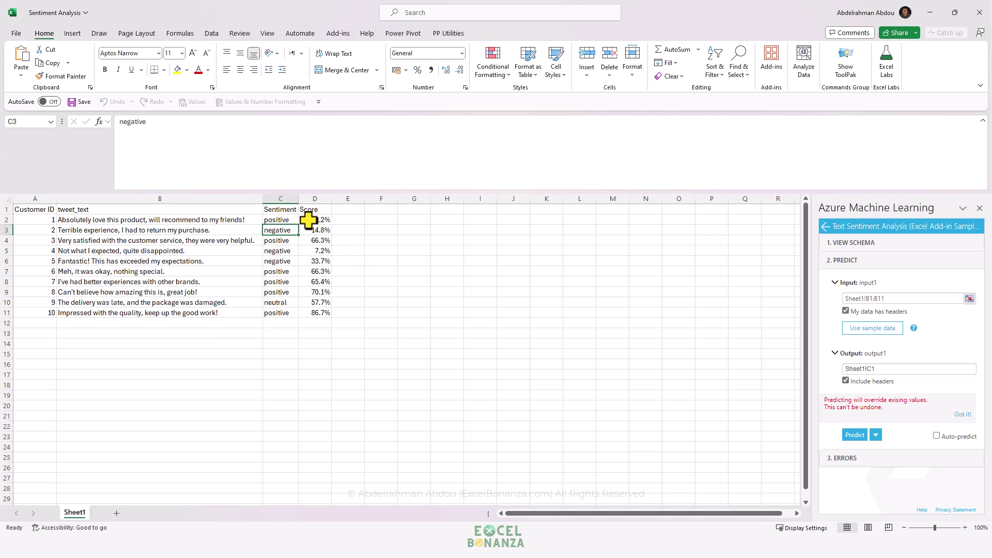
pyautogui.click(105, 241)
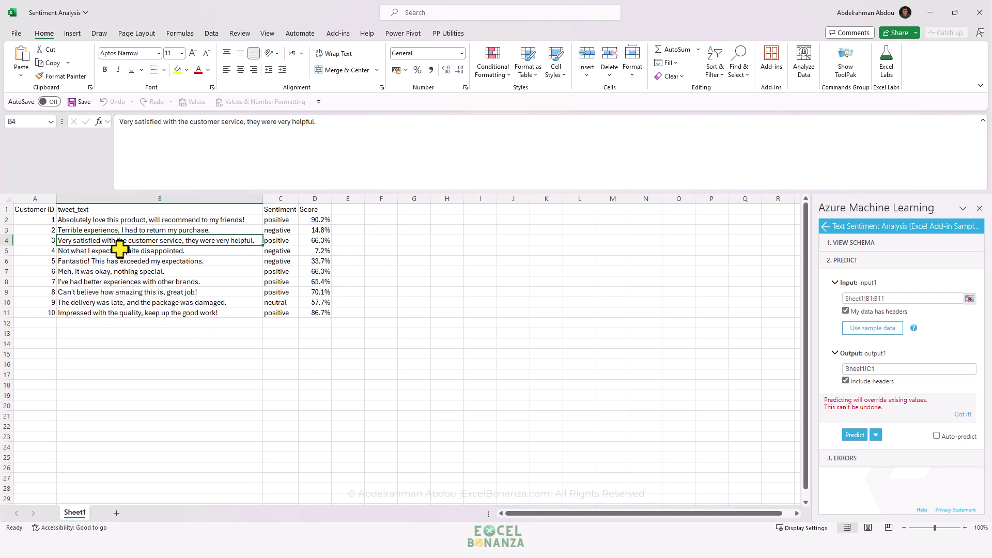
# Insert a PivotTable from the review data on a new worksheet
pyautogui.click(73, 37)
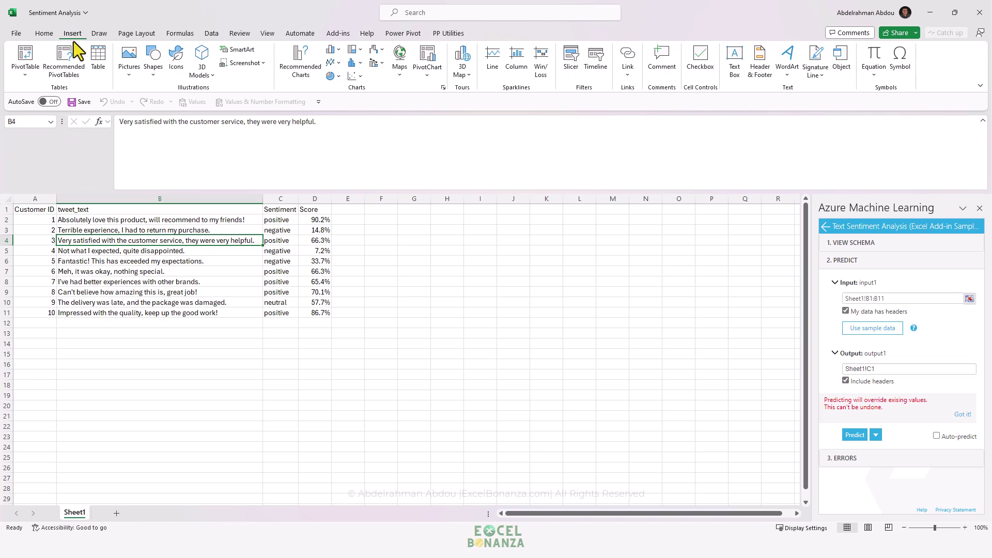
pyautogui.click(26, 75)
pyautogui.click(35, 88)
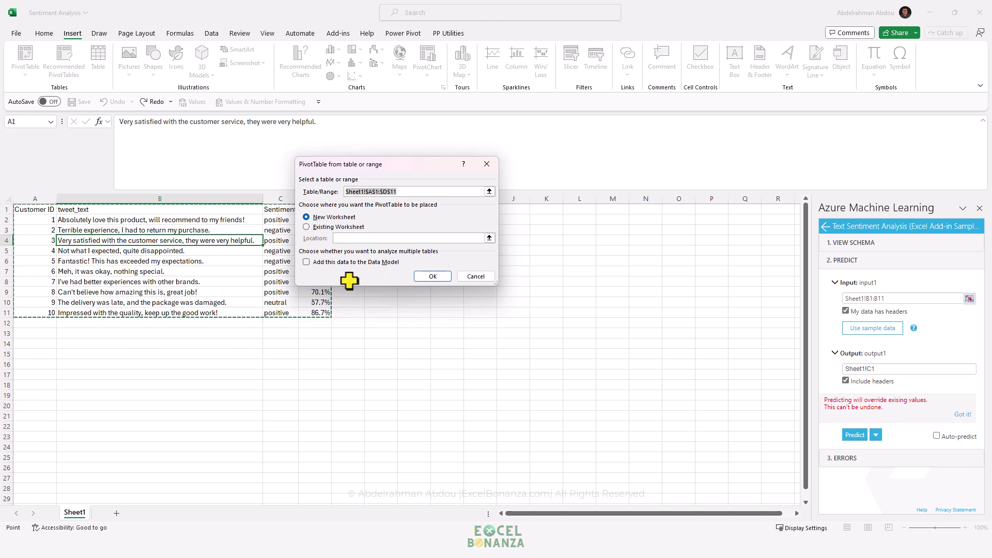
pyautogui.moveTo(349, 169); pyautogui.dragTo(415, 168)
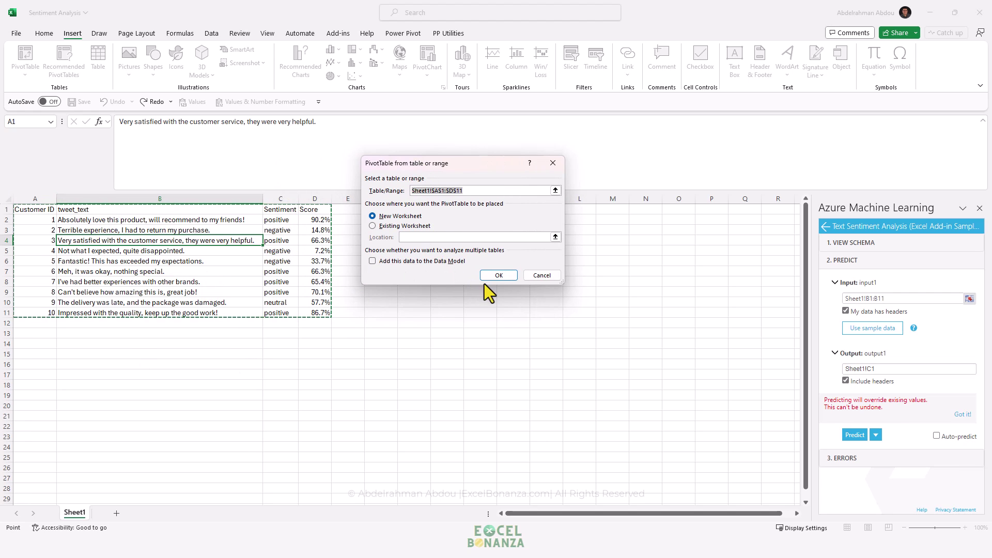
pyautogui.click(495, 274)
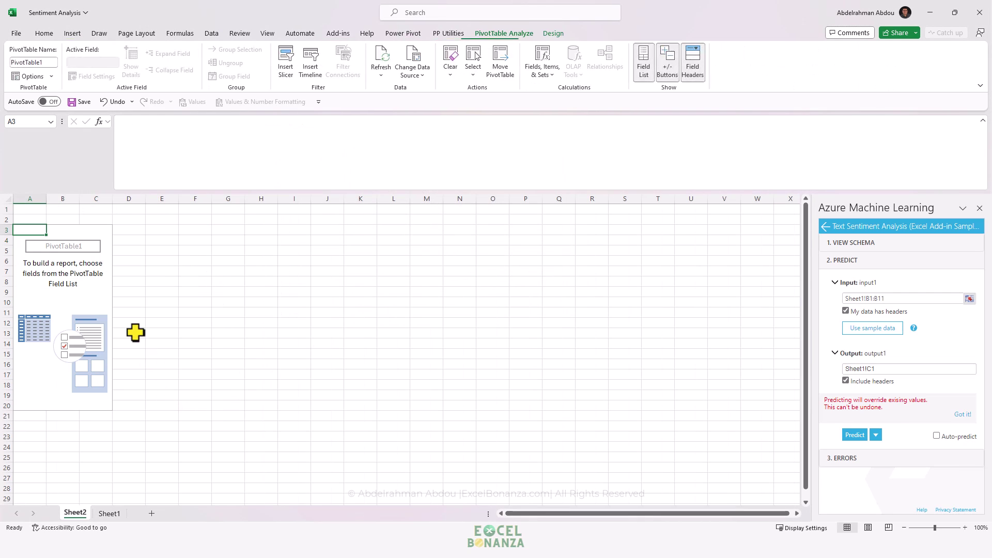
# Group pivot rows by Sentiment and count them: 3 negative, 1 neutral, 6 positive, 10 total
pyautogui.moveTo(829, 290); pyautogui.dragTo(832, 470)
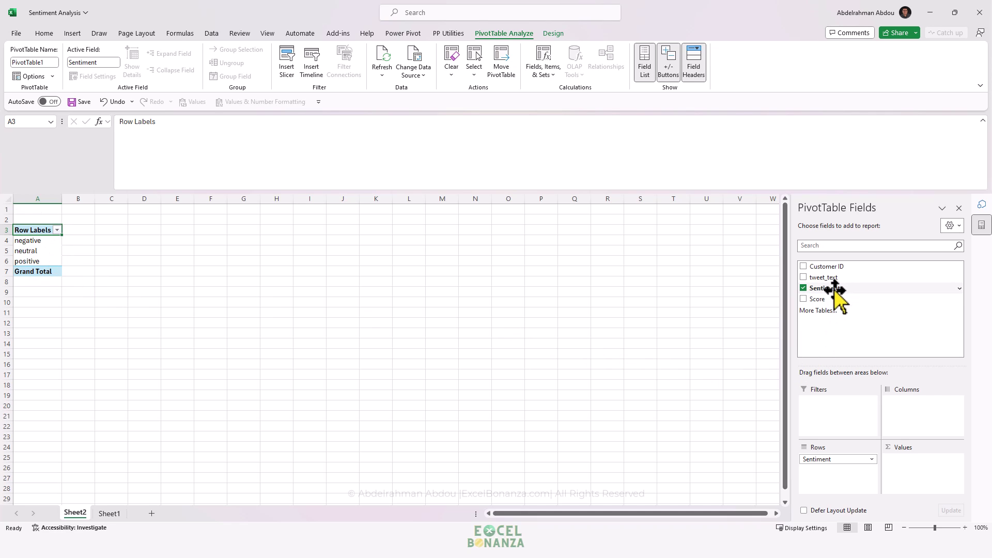
pyautogui.moveTo(839, 290); pyautogui.dragTo(943, 465)
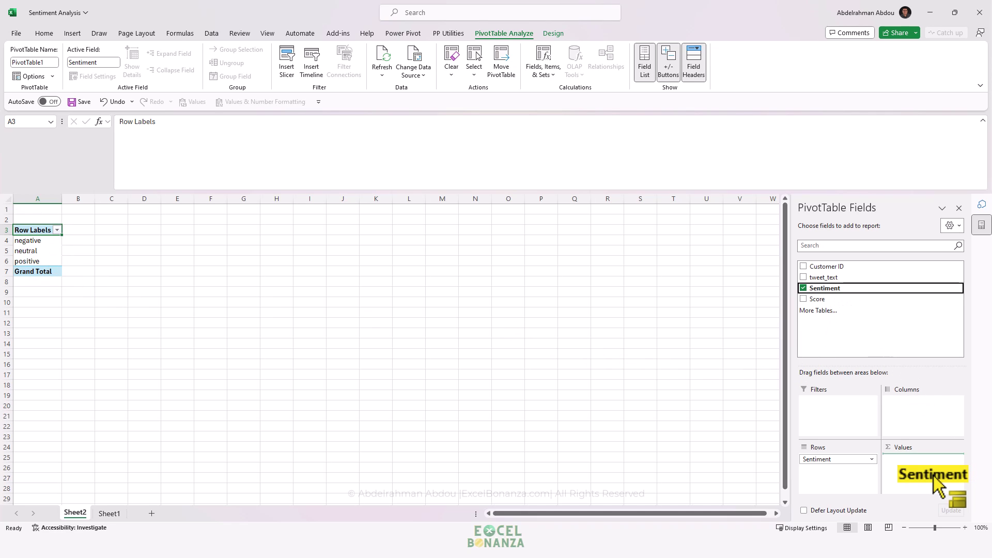
pyautogui.moveTo(933, 475); pyautogui.dragTo(930, 474)
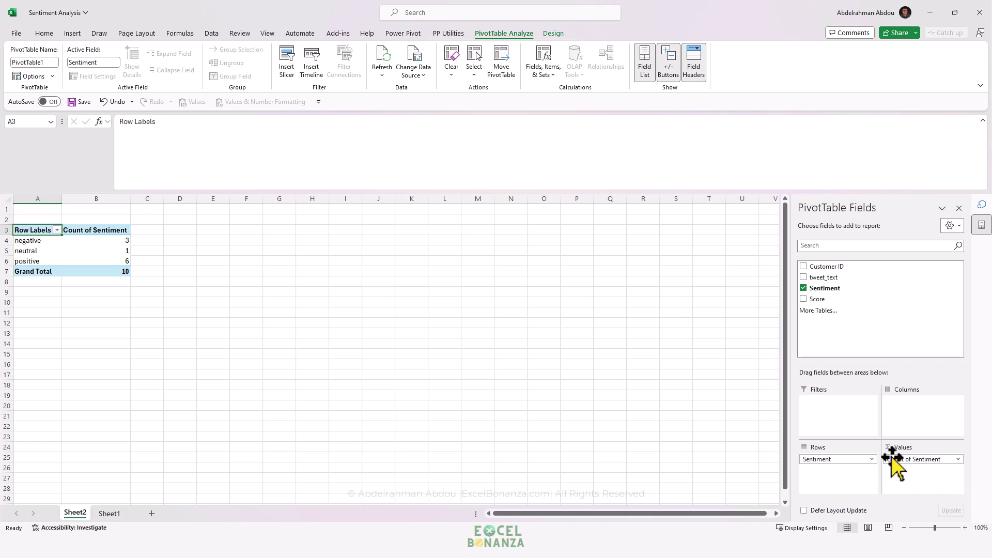
pyautogui.click(82, 239)
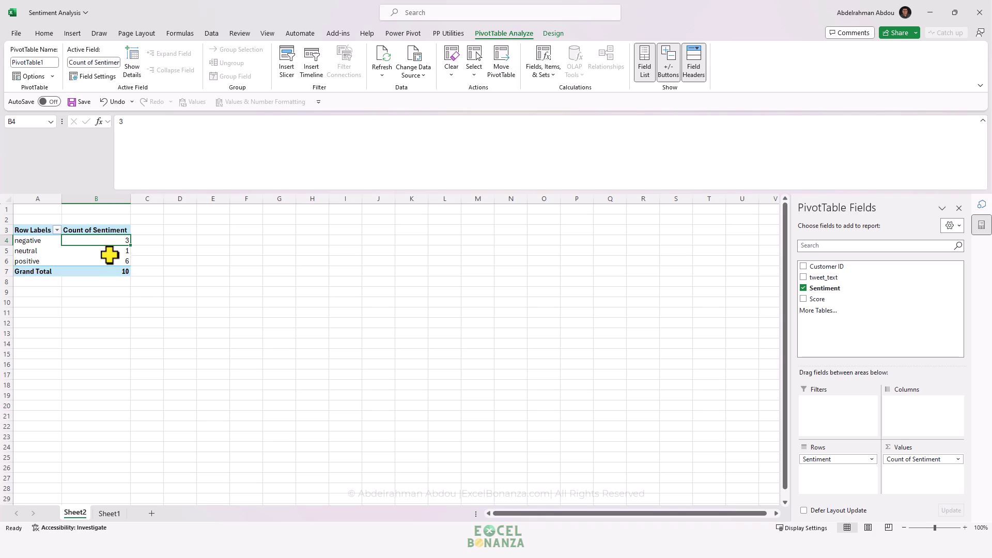
pyautogui.click(116, 251)
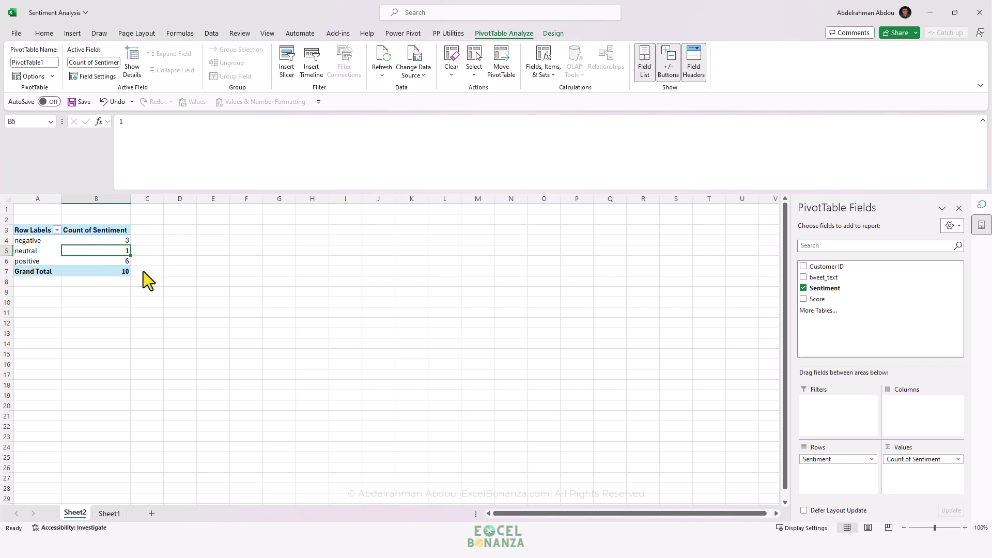
pyautogui.click(117, 260)
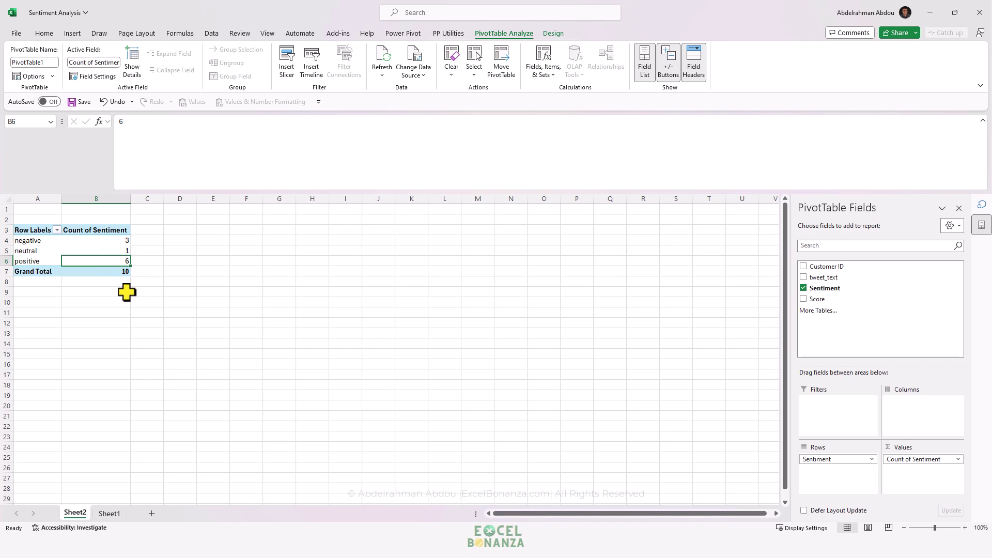
pyautogui.click(116, 270)
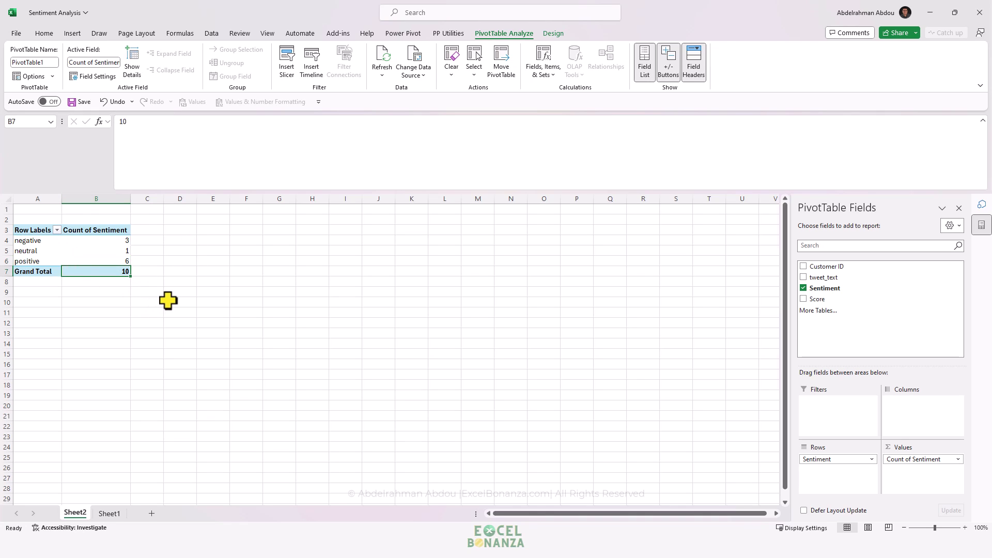
pyautogui.click(102, 261)
pyautogui.click(104, 250)
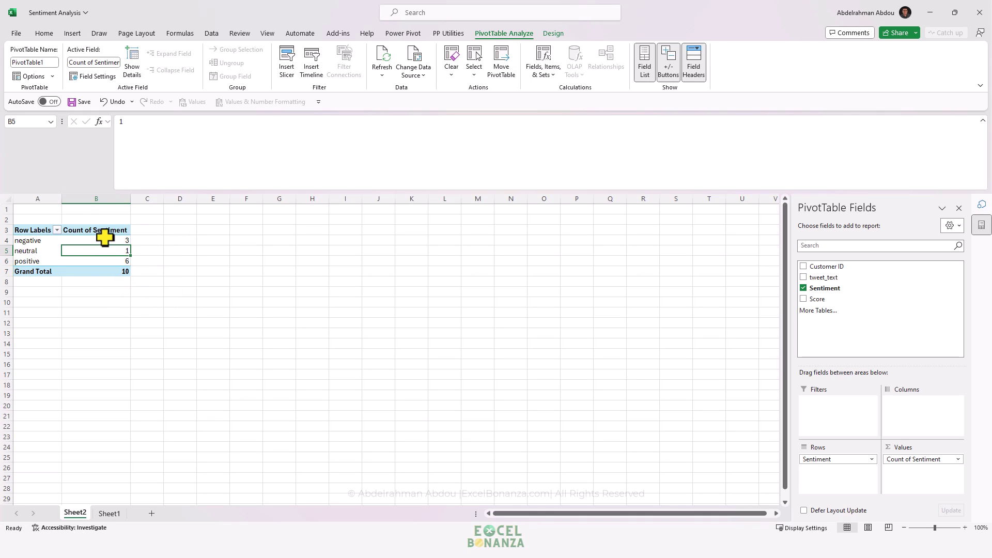
pyautogui.click(104, 238)
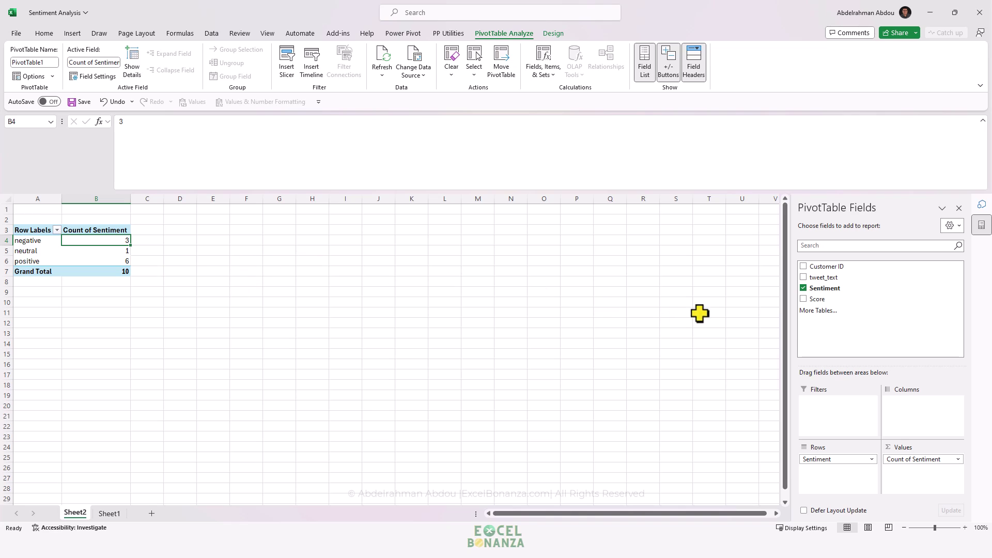
# Add Score to the pivot values, summarized as Average instead of Sum
pyautogui.moveTo(822, 301); pyautogui.dragTo(909, 482)
pyautogui.click(909, 470)
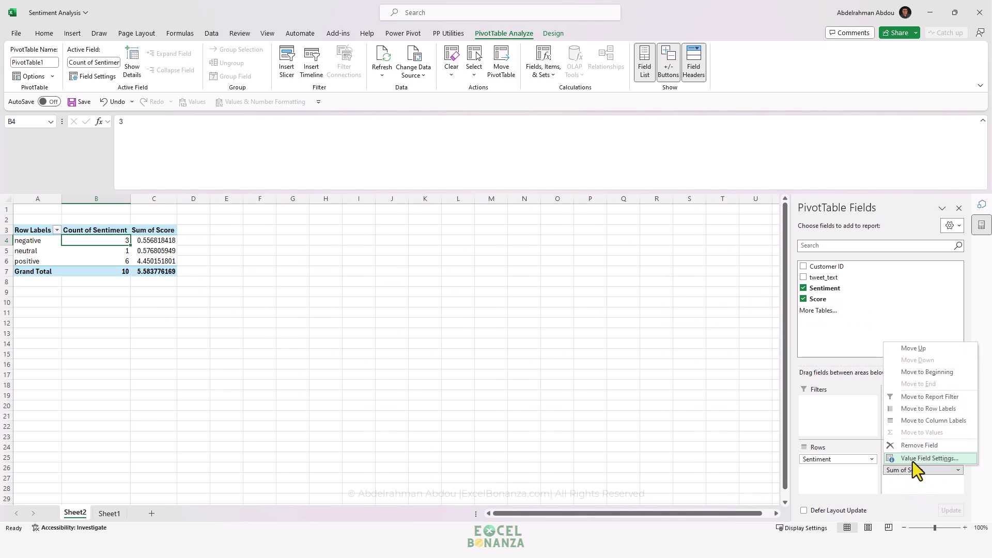
pyautogui.click(916, 460)
pyautogui.click(395, 226)
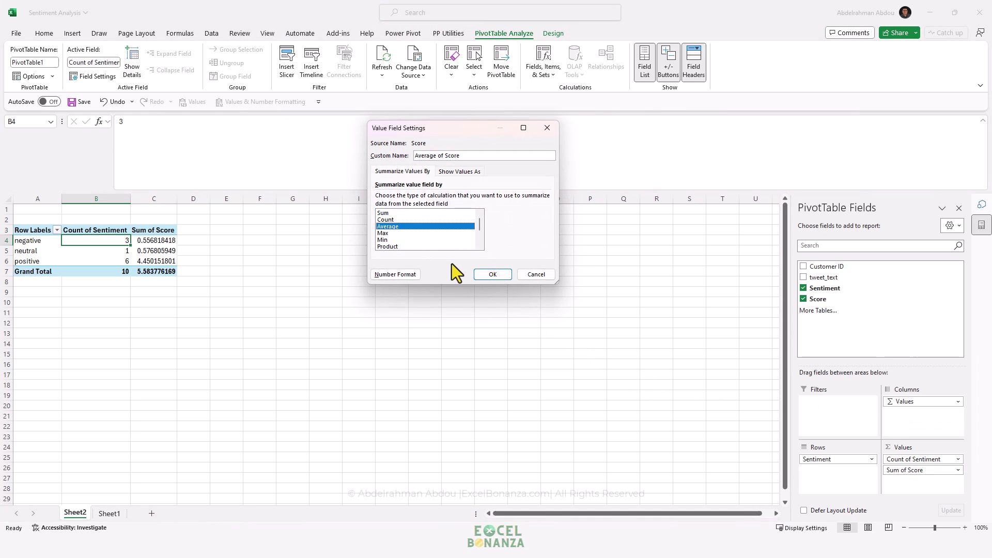
pyautogui.click(488, 275)
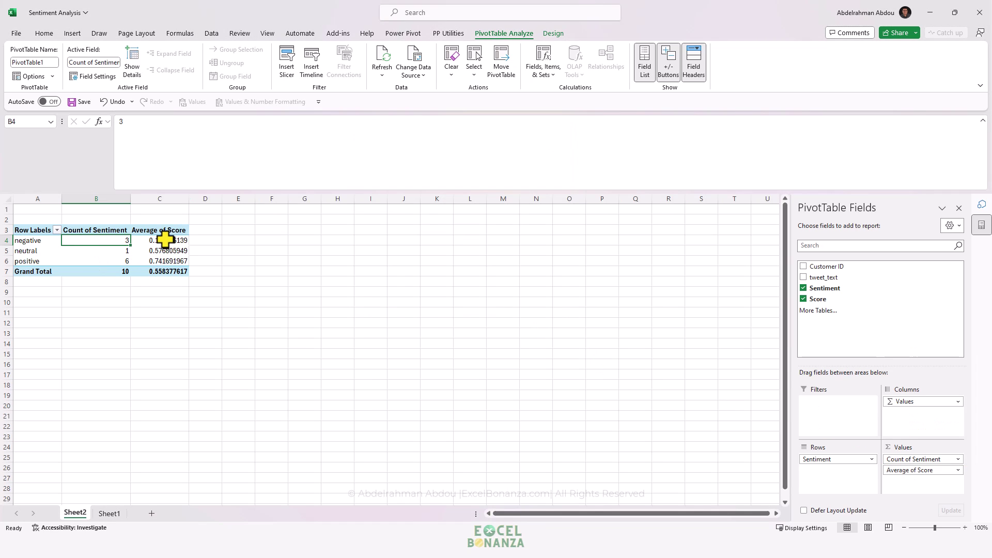
pyautogui.click(167, 239)
# Format Average of Score as Percentage with 2 decimals, showing 18.56% for negative
pyautogui.click(910, 471)
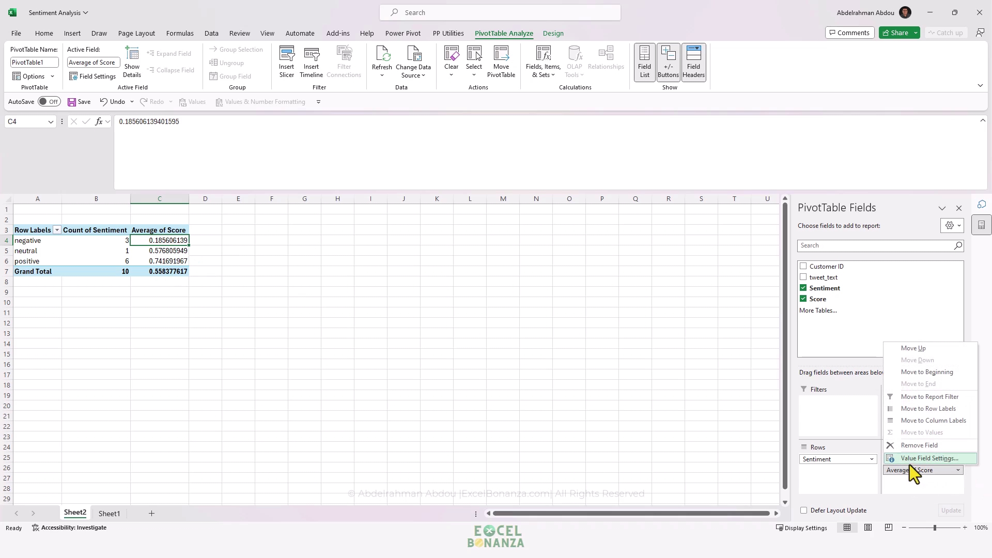
pyautogui.click(918, 459)
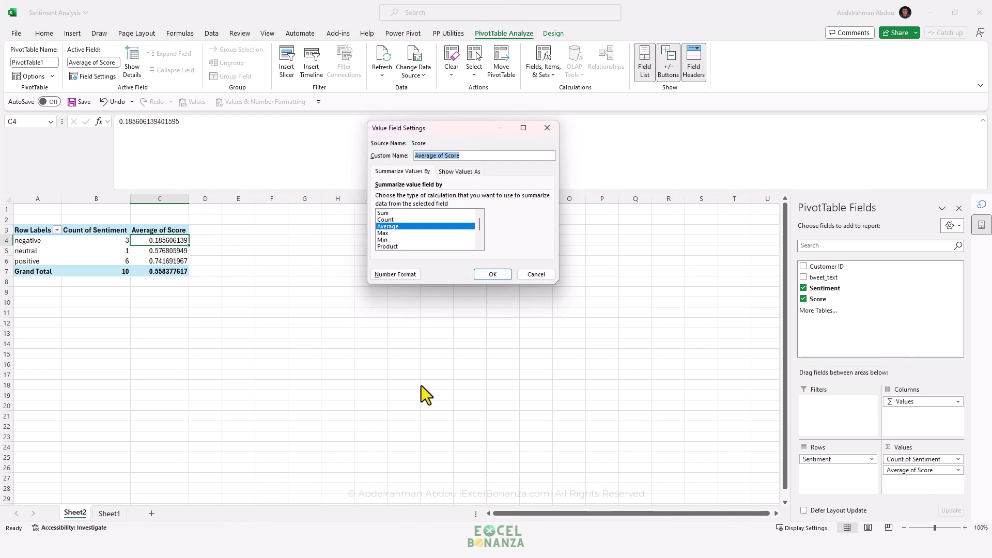
pyautogui.click(381, 275)
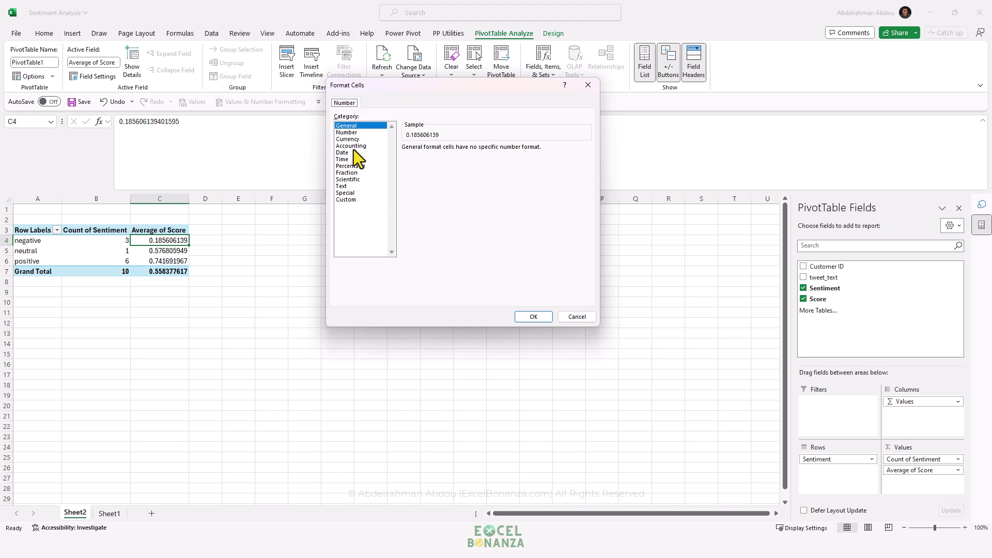
pyautogui.click(352, 166)
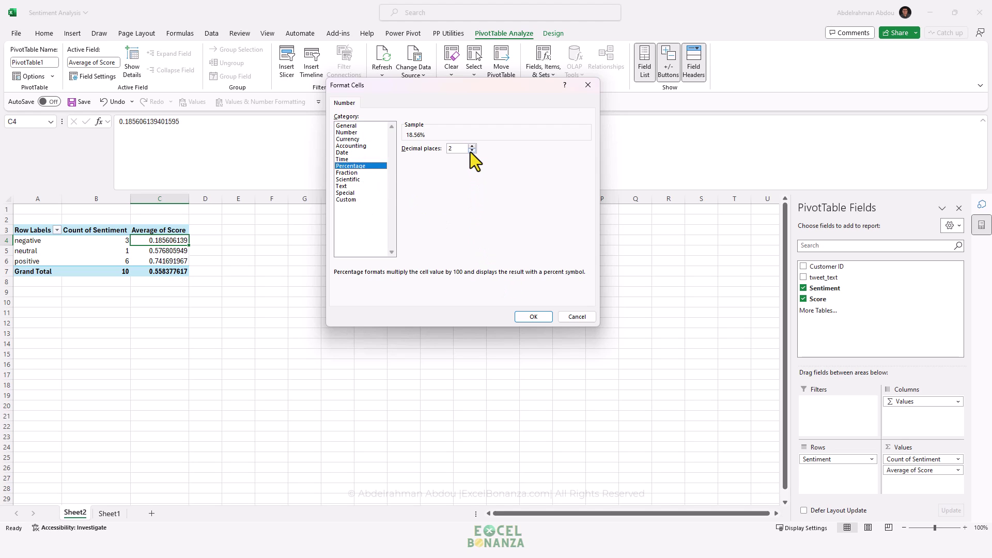
pyautogui.click(533, 317)
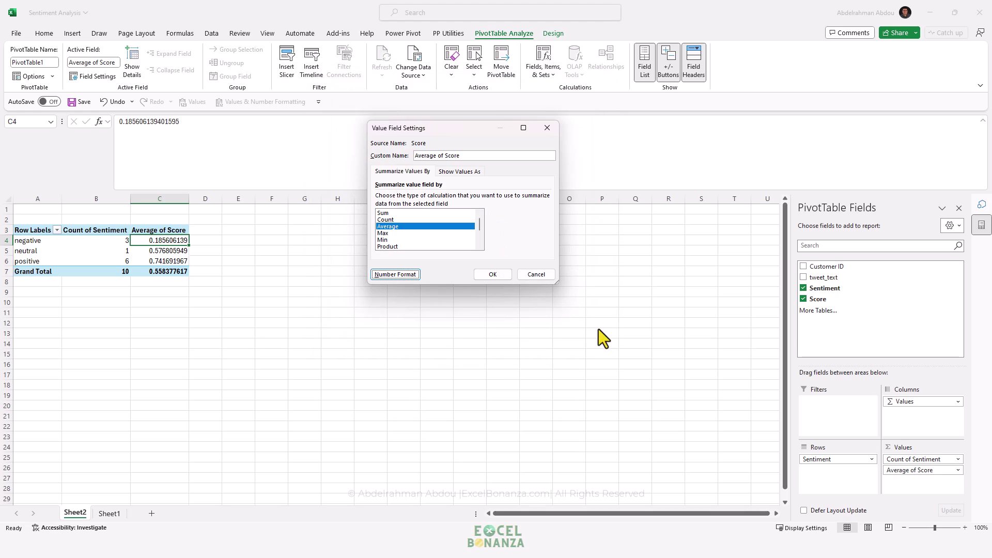
pyautogui.click(492, 274)
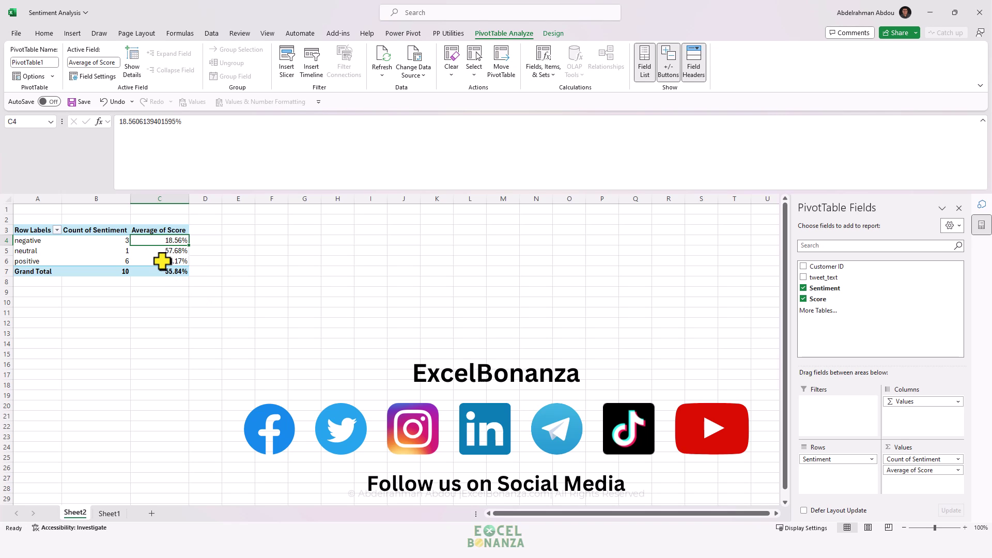
pyautogui.moveTo(161, 261)
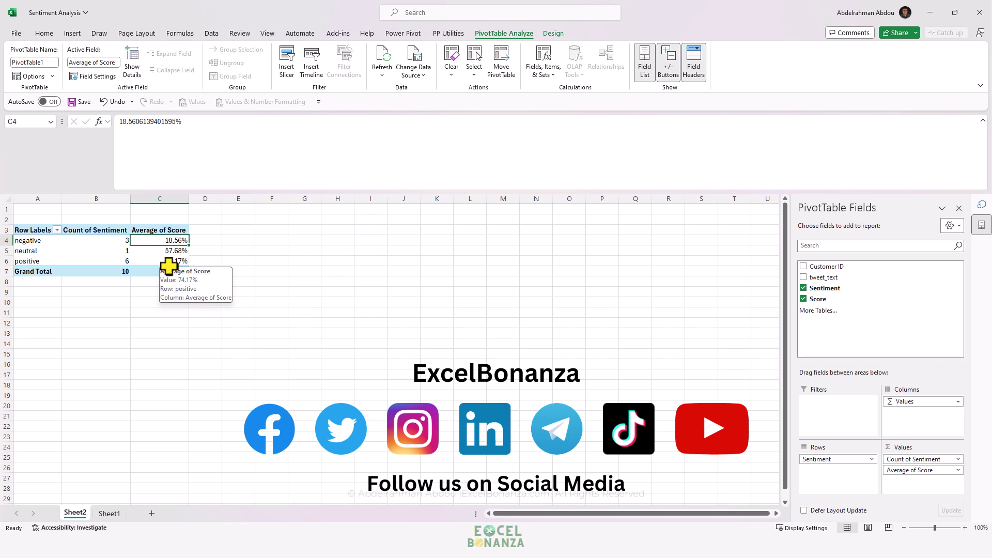